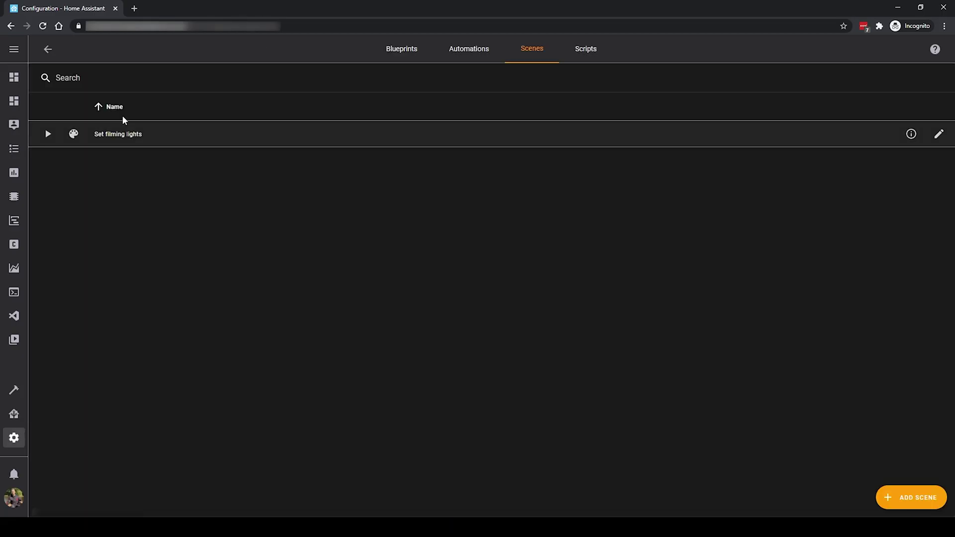
In configuration.yaml, add a switch entry with the template platform and define a switch named scene_set_film_lights under switches
{"action": "left_click", "coordinate": [13, 316]}
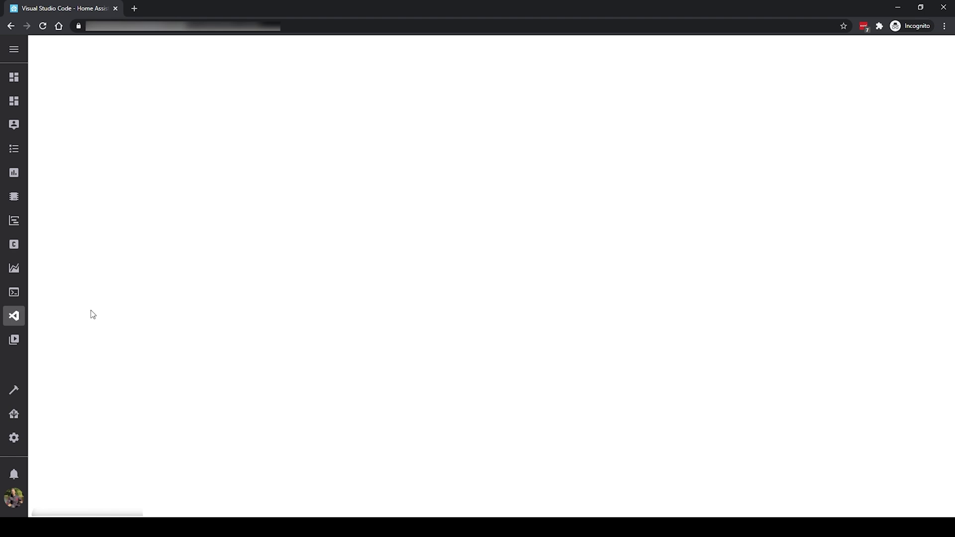
{"action": "key", "text": "Return"}
{"action": "type", "text": "- platform: template"}
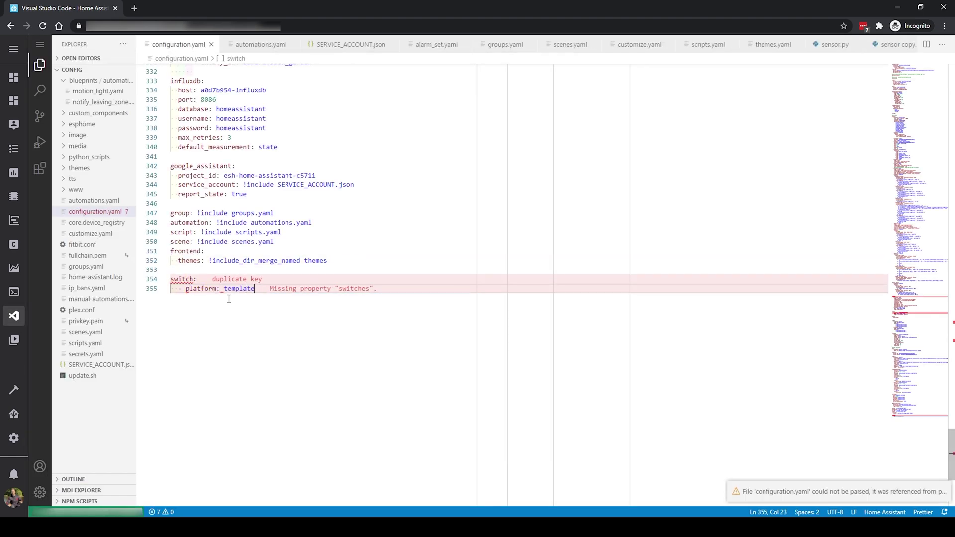
{"action": "key", "text": "Return"}
{"action": "type", "text": "switches:"}
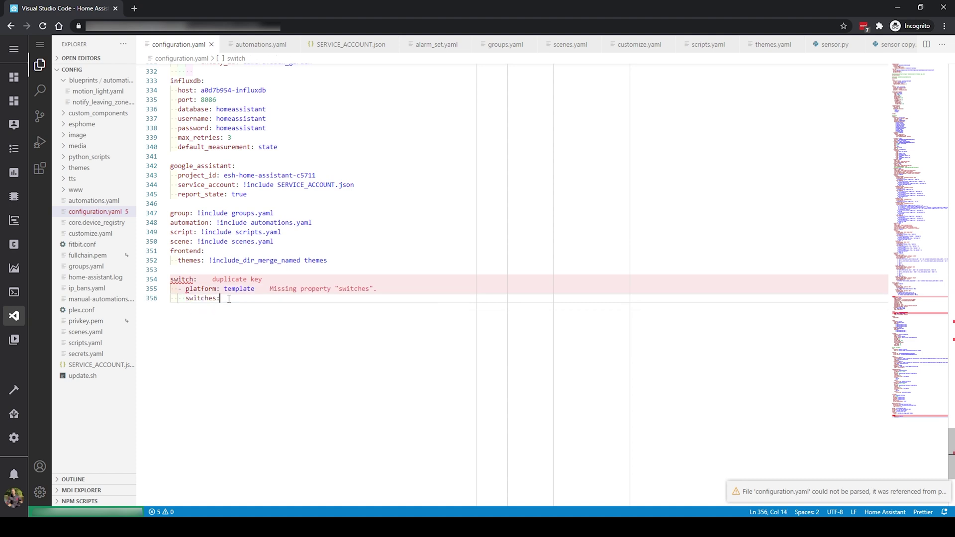
{"action": "key", "text": "Return"}
{"action": "type", "text": "scene_set"}
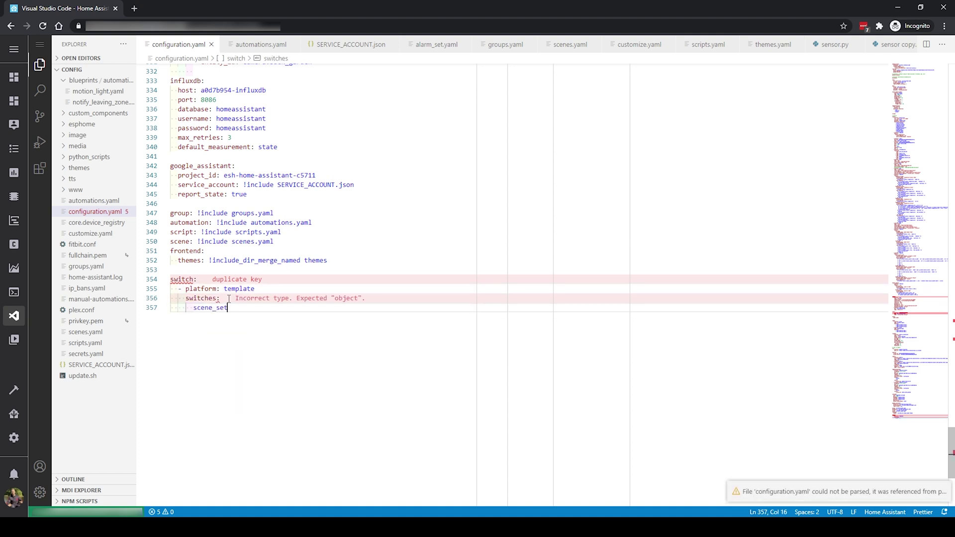
{"action": "type", "text": "_film_lights:"}
{"action": "key", "text": "Return"}
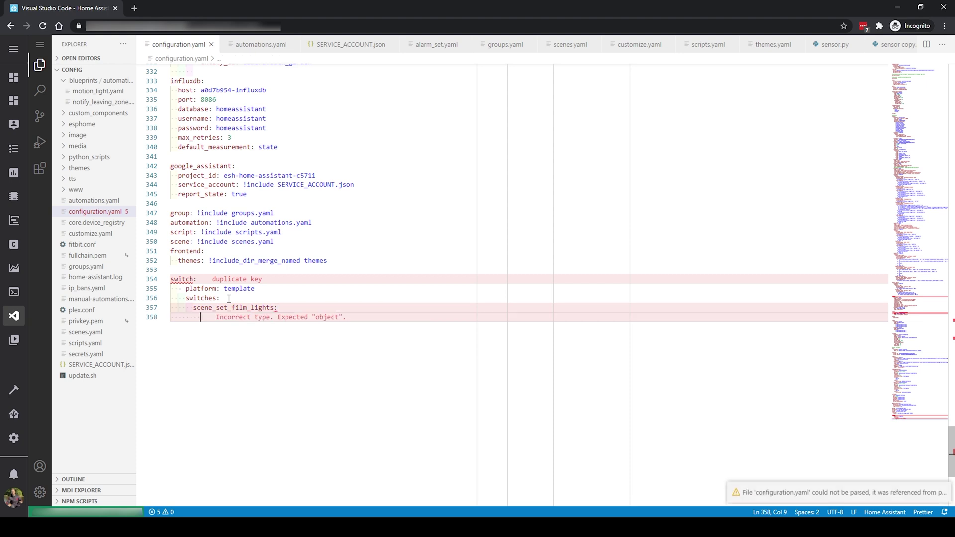
Give scene_set_film_lights a turn_on action calling the service scene.turn_on with entity_id scene.set_filming_lights
{"action": "type", "text": "turn_on:"}
{"action": "key", "text": "Return"}
{"action": "type", "text": "service: scene.tur"}
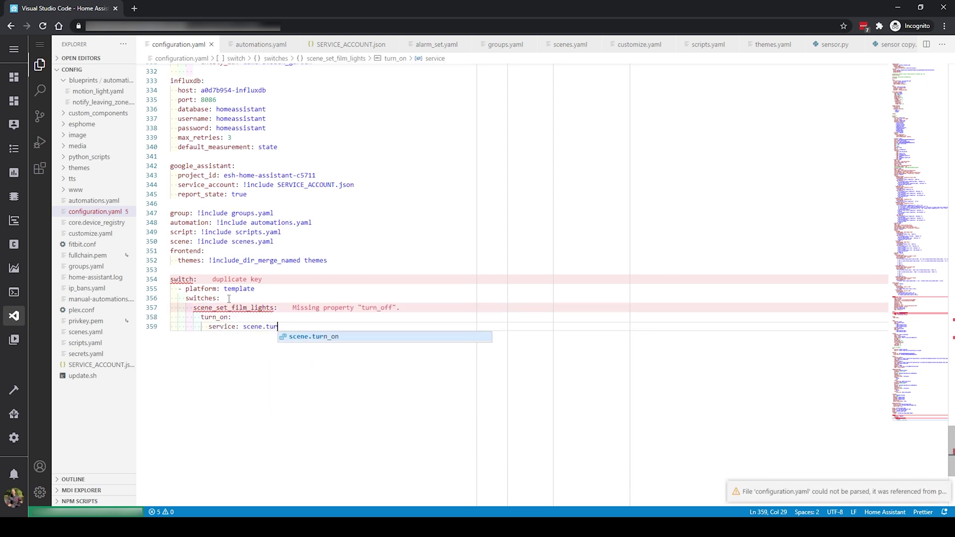
{"action": "type", "text": "n_on         entity_id: scene.set_filming_lights"}
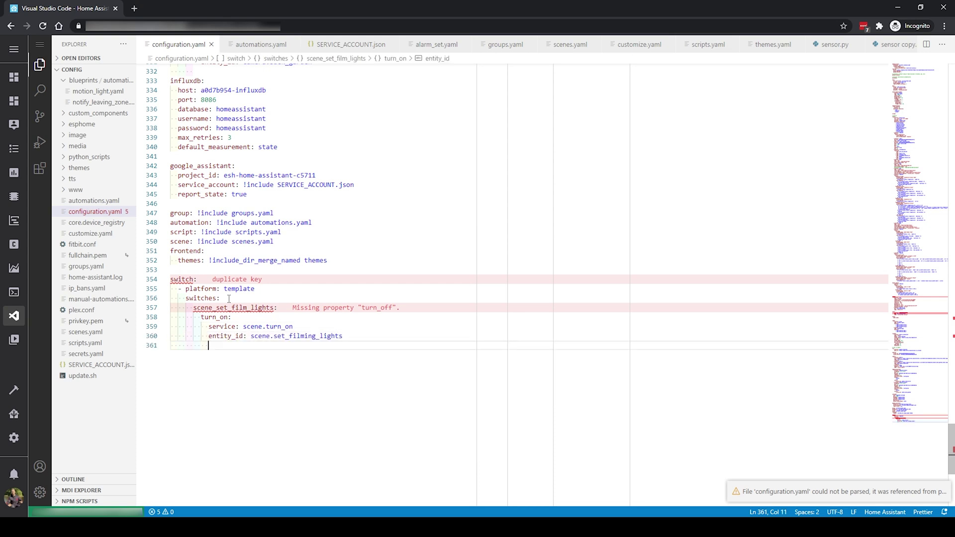
{"action": "type", "text": "       tur"}
Add a turn_off action to scene_set_film_lights that calls scene.turn_on with entity_id scene.set_filming_lights
{"action": "key", "text": "Tab"}
{"action": "key", "text": "Return"}
{"action": "type", "text": "service"}
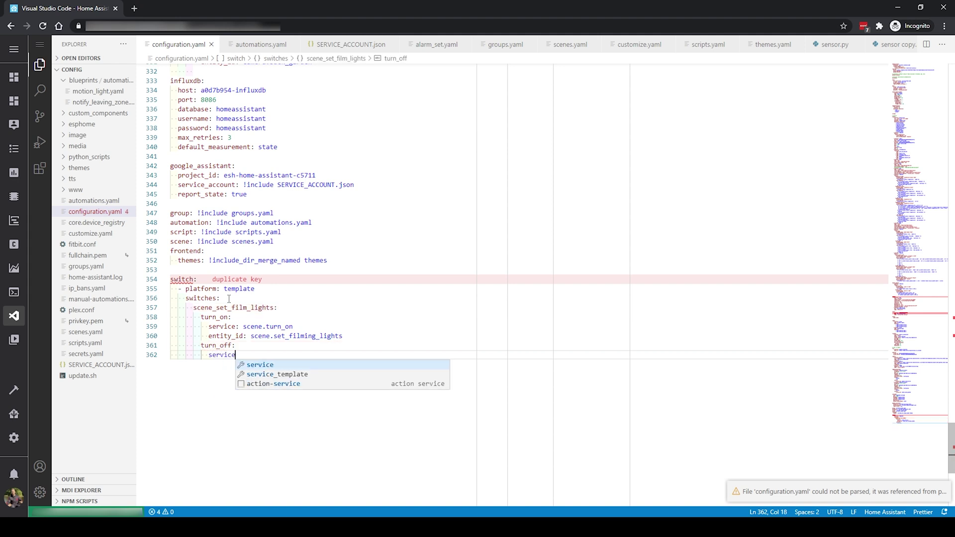
{"action": "key", "text": "Tab"}
{"action": "type", "text": "scene"}
{"action": "key", "text": "Tab"}
{"action": "key", "text": "Return"}
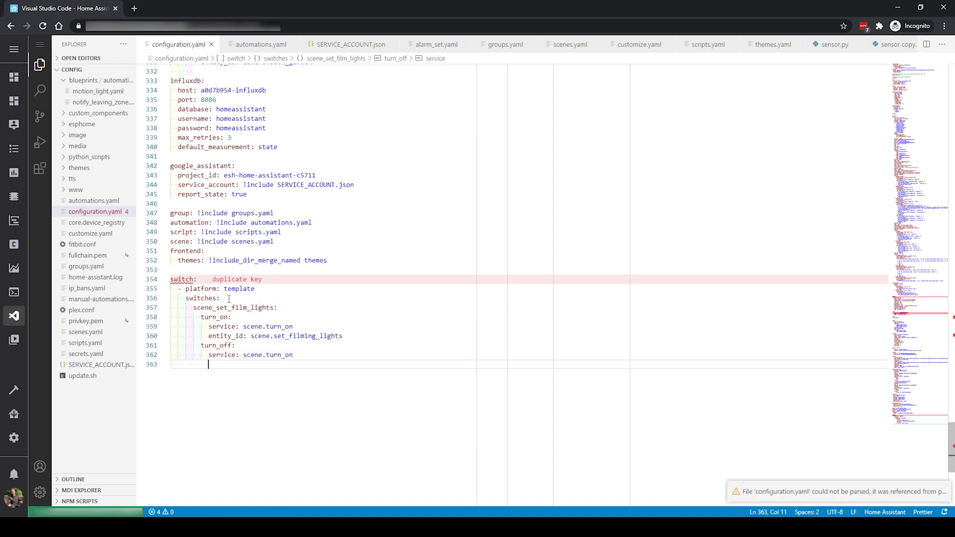
{"action": "type", "text": "entity_id"}
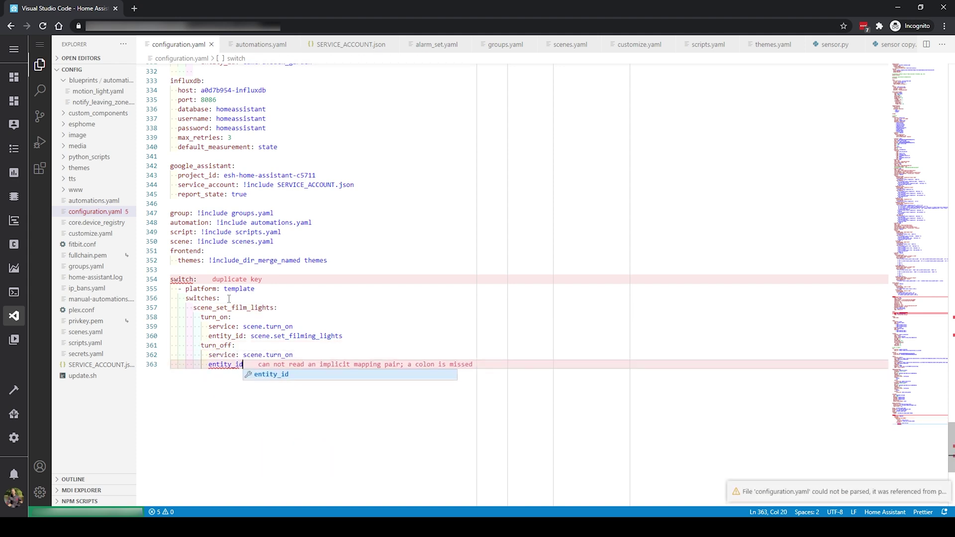
{"action": "type", "text": ": scene.e"}
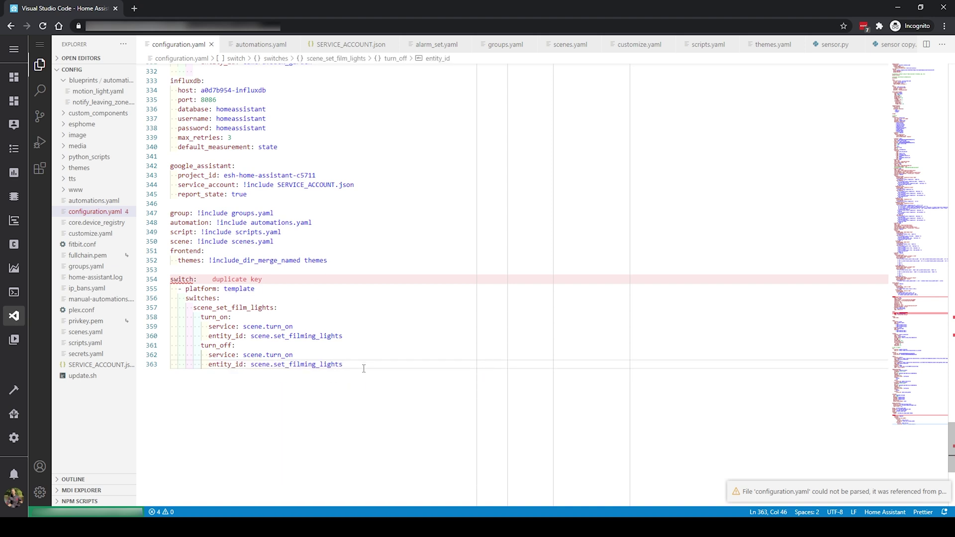
Validate the Home Assistant configuration in the server controls and restart the server
{"action": "left_click", "coordinate": [21, 445]}
{"action": "scroll", "coordinate": [363, 414], "scroll_direction": "down", "scroll_amount": 8}
{"action": "left_click", "coordinate": [521, 343]}
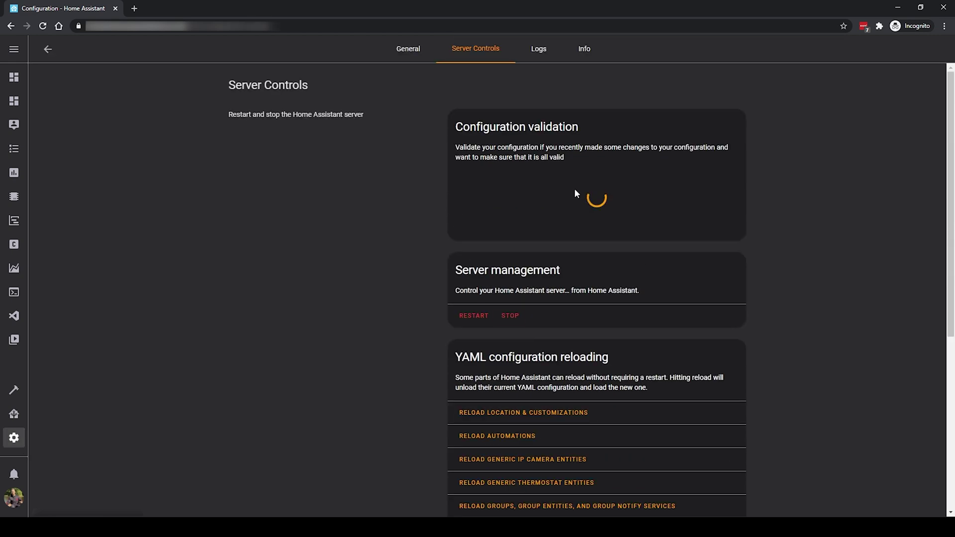
{"action": "left_click", "coordinate": [471, 318]}
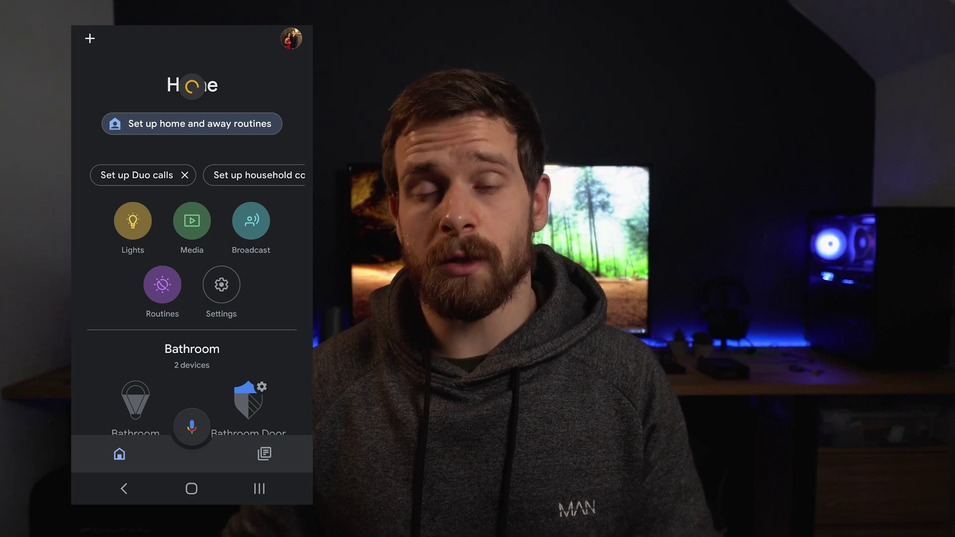
Switch to the Google Home app on the phone, open the scene_set_film_lights switch and turn it on
{"action": "scroll", "coordinate": [192, 249], "scroll_direction": "down", "scroll_amount": 7}
{"action": "scroll", "coordinate": [191, 249], "scroll_direction": "down", "scroll_amount": 15}
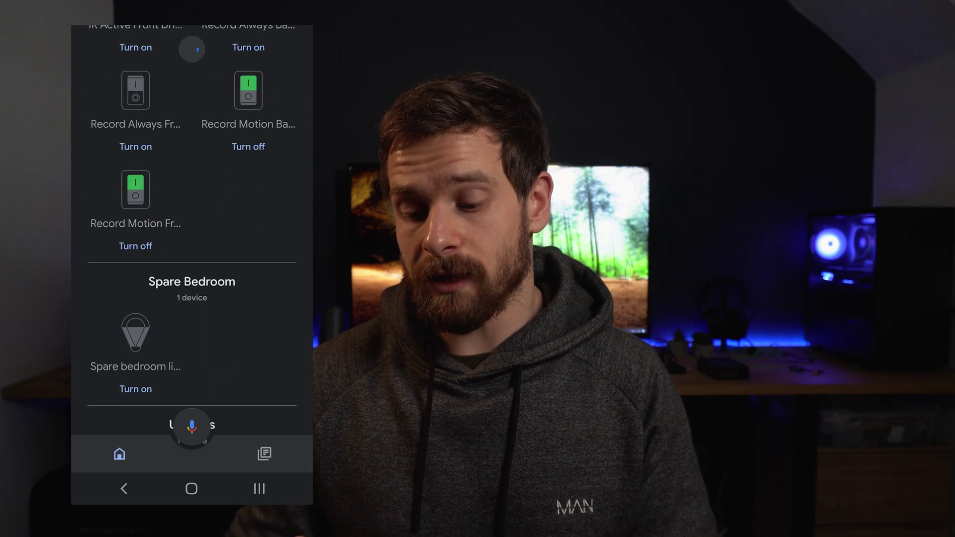
{"action": "scroll", "coordinate": [192, 249], "scroll_direction": "down", "scroll_amount": 10}
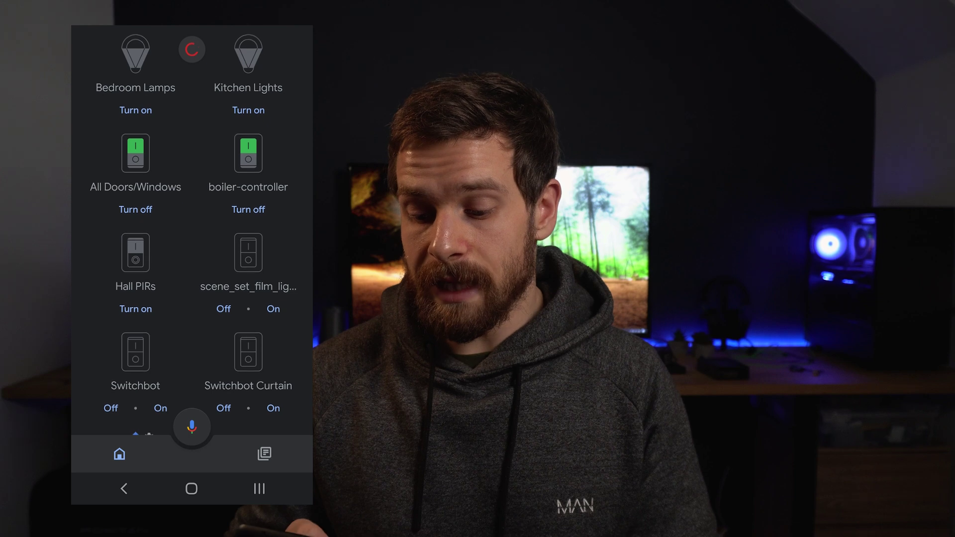
{"action": "scroll", "coordinate": [191, 248], "scroll_direction": "up", "scroll_amount": 2}
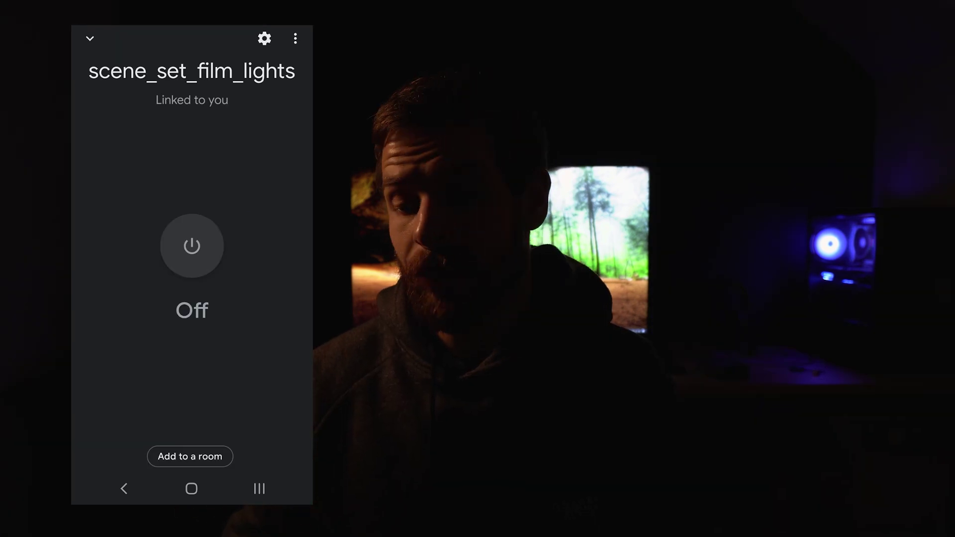
{"action": "left_click", "coordinate": [192, 246]}
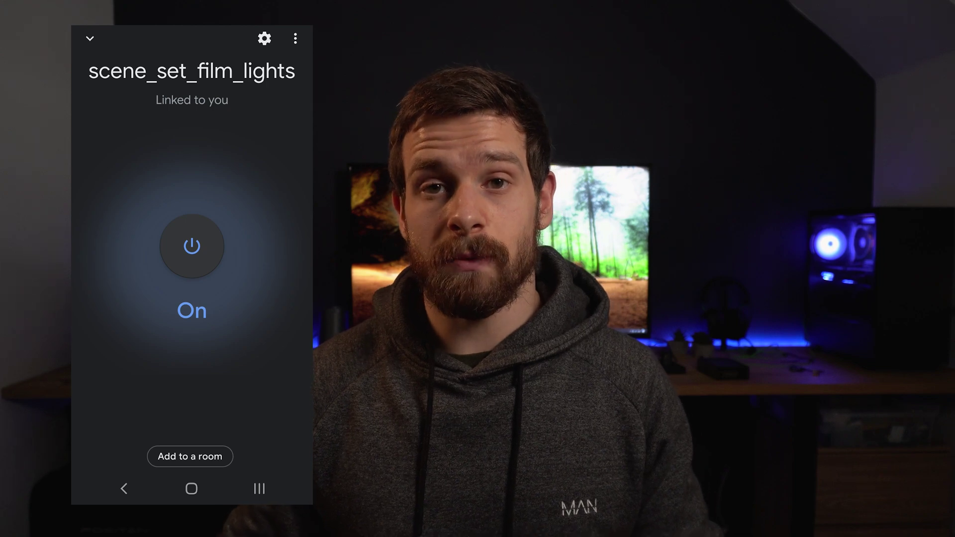
Back in configuration.yaml, add a switch named script_set_office_lights whose turn_on action calls script.turn_on_office_lights
{"action": "left_click", "coordinate": [14, 317]}
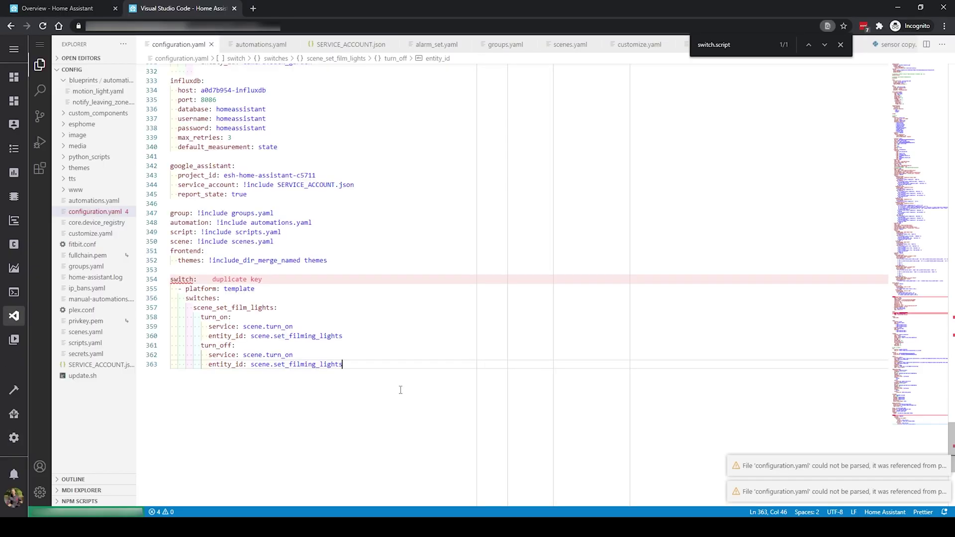
{"action": "type", "text": "script s"}
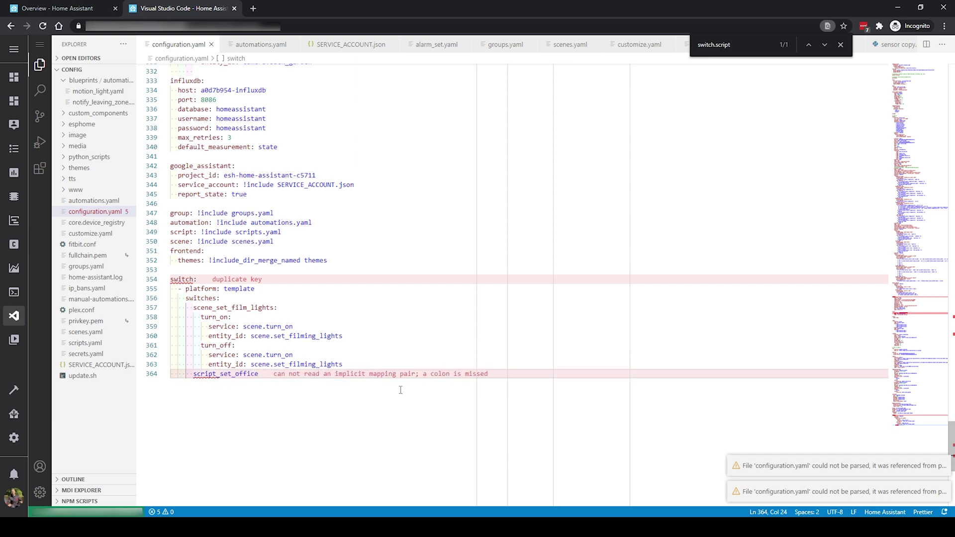
{"action": "key", "text": "Return"}
{"action": "type", "text": "turn"}
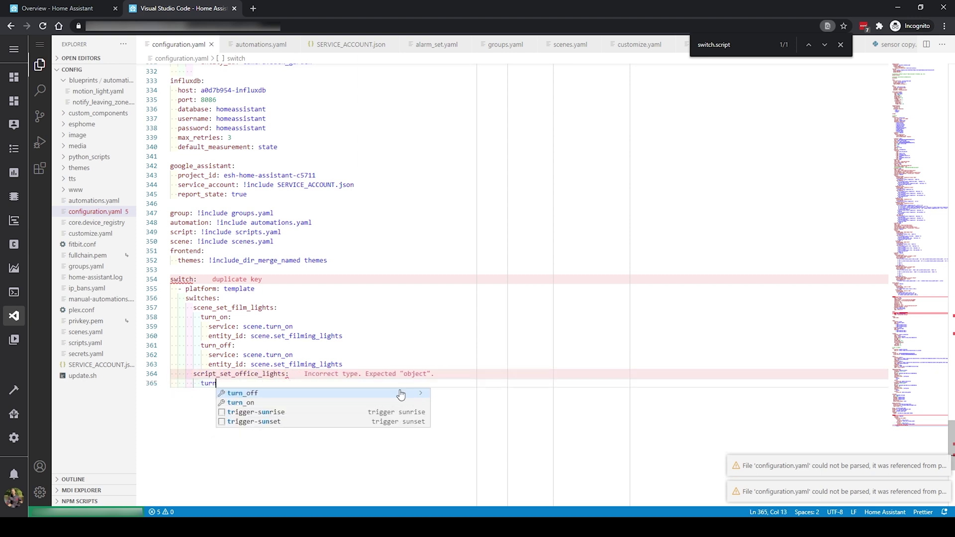
{"action": "type", "text": "_on:"}
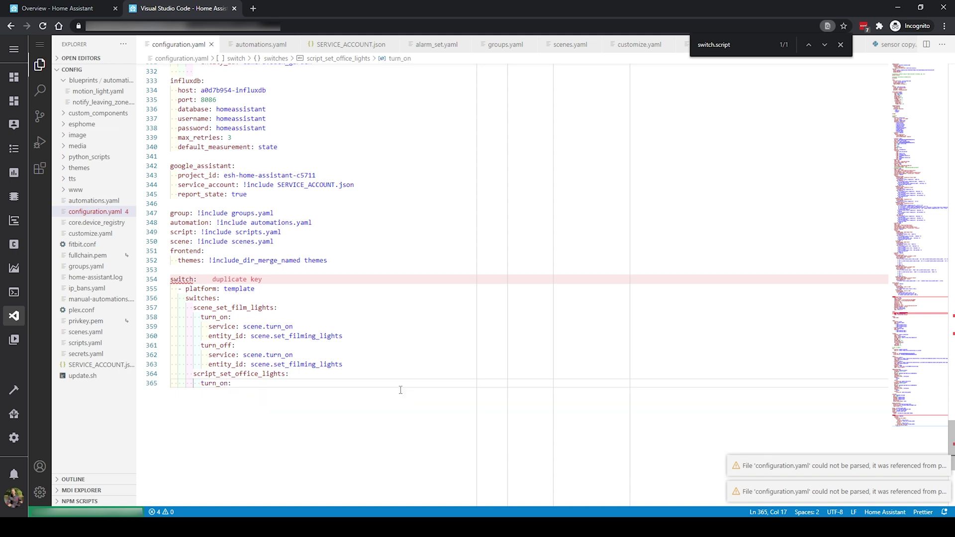
{"action": "key", "text": "Return"}
{"action": "type", "text": "service: script.s"}
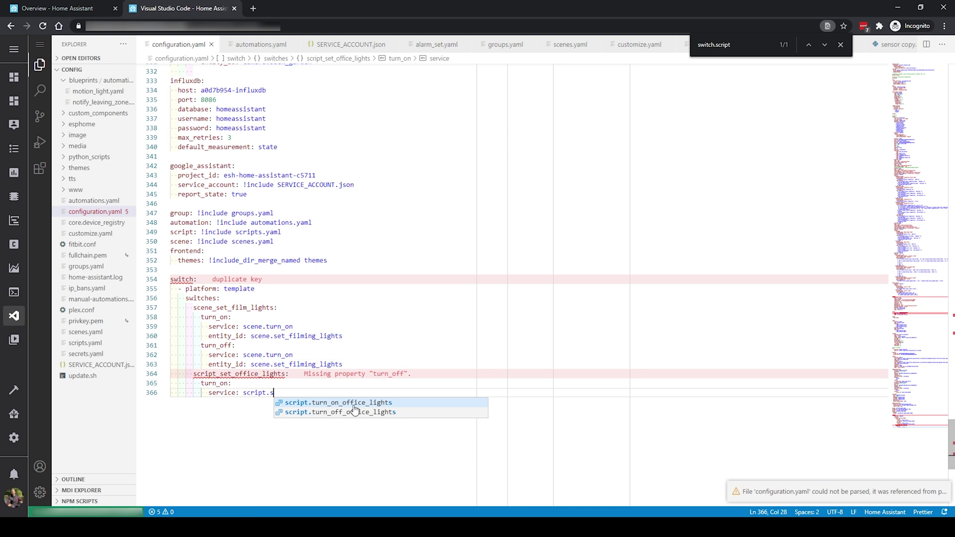
{"action": "left_click", "coordinate": [351, 403]}
Add a turn_off action to script_set_office_lights that calls the service script.turn_off_office_lights
{"action": "type", "text": "turn_off:"}
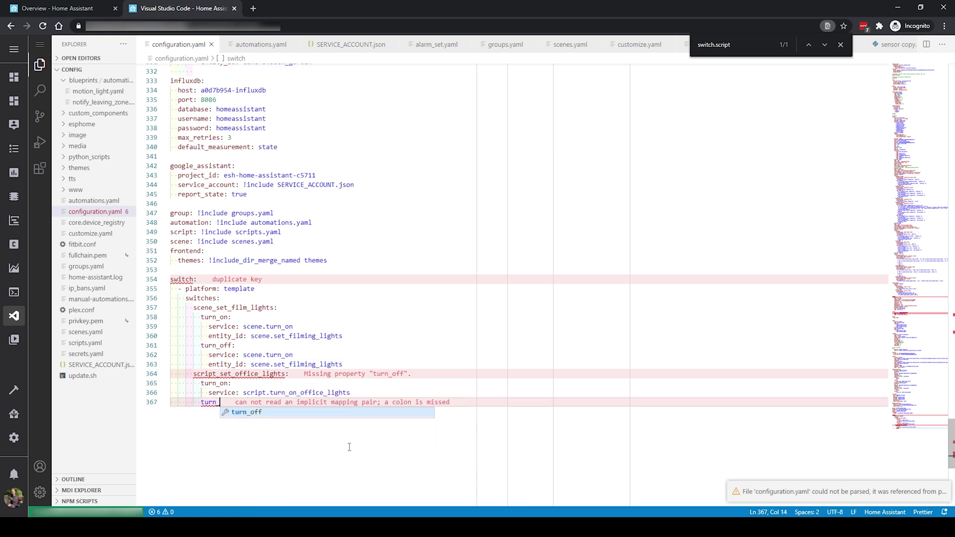
{"action": "key", "text": "Return"}
{"action": "type", "text": "ser"}
{"action": "key", "text": "Return"}
{"action": "type", "text": "script."}
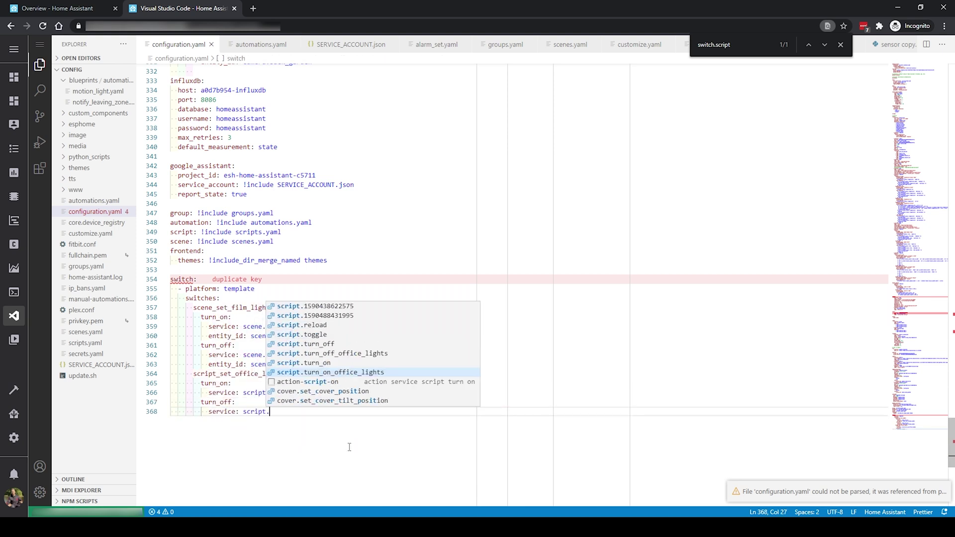
{"action": "type", "text": "turn"}
{"action": "left_click", "coordinate": [388, 429]}
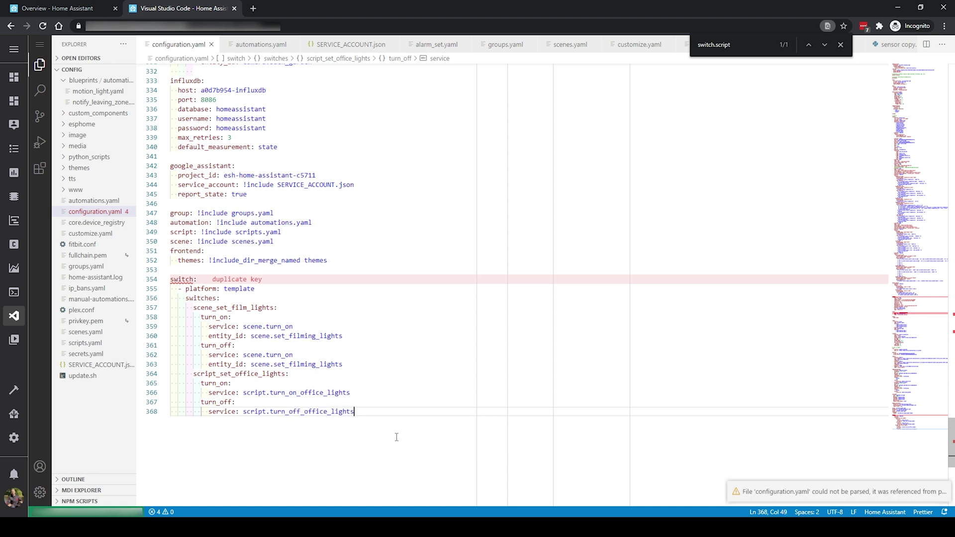
Add a value_template to script_set_office_lights with the expression '{{is_state("light.office", "on")}}'
{"action": "key", "text": "Return"}
{"action": "type", "text": "calue_"}
{"action": "key", "text": "BackSpace"}
{"action": "key", "text": "BackSpace"}
{"action": "key", "text": "BackSpace"}
{"action": "key", "text": "BackSpace"}
{"action": "key", "text": "BackSpace"}
{"action": "key", "text": "BackSpace"}
{"action": "type", "text": "val"}
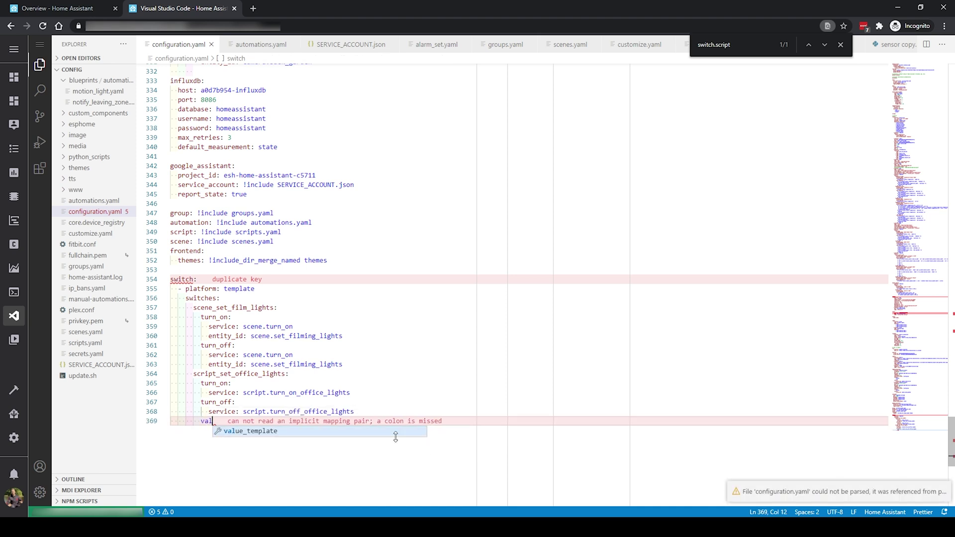
{"action": "type", "text": "ue_template: "}
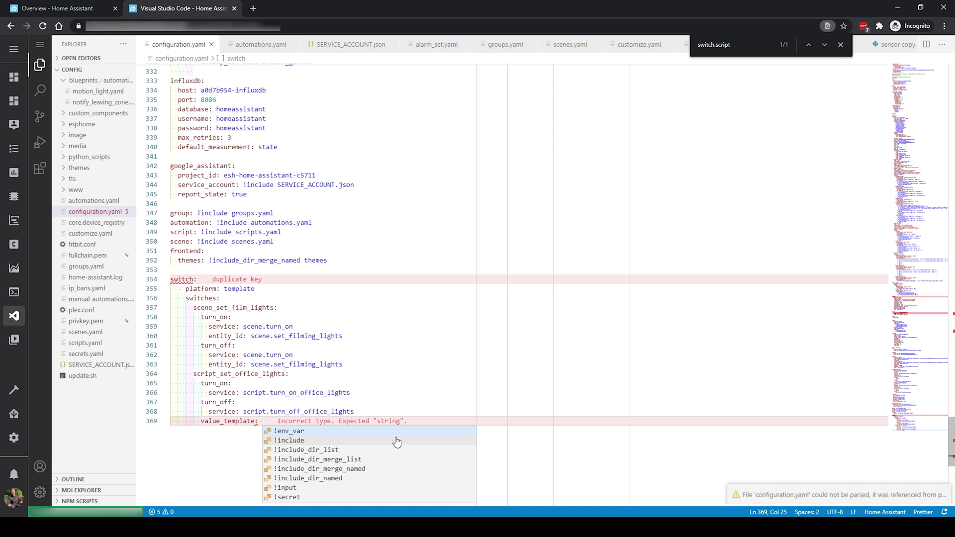
{"action": "type", "text": "'{{is_state("}
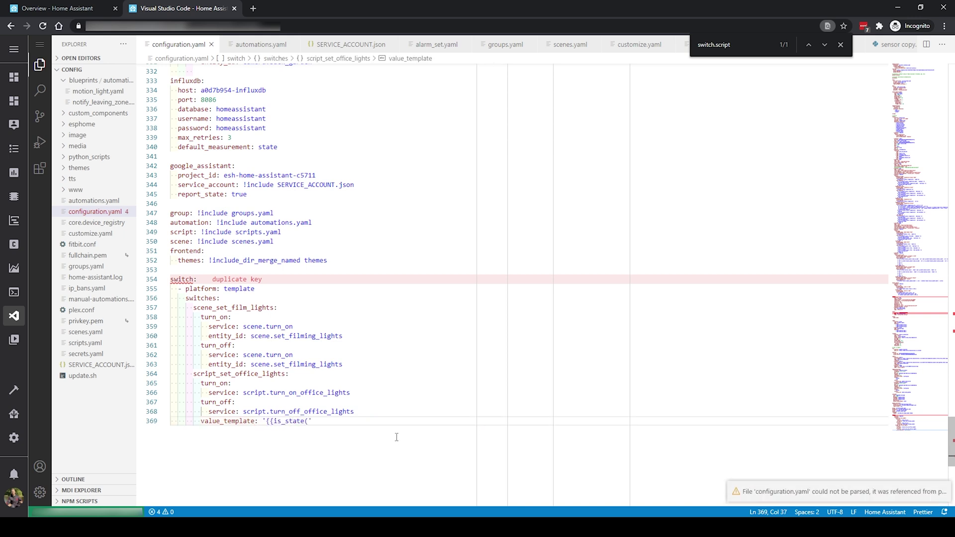
{"action": "key", "text": "BackSpace"}
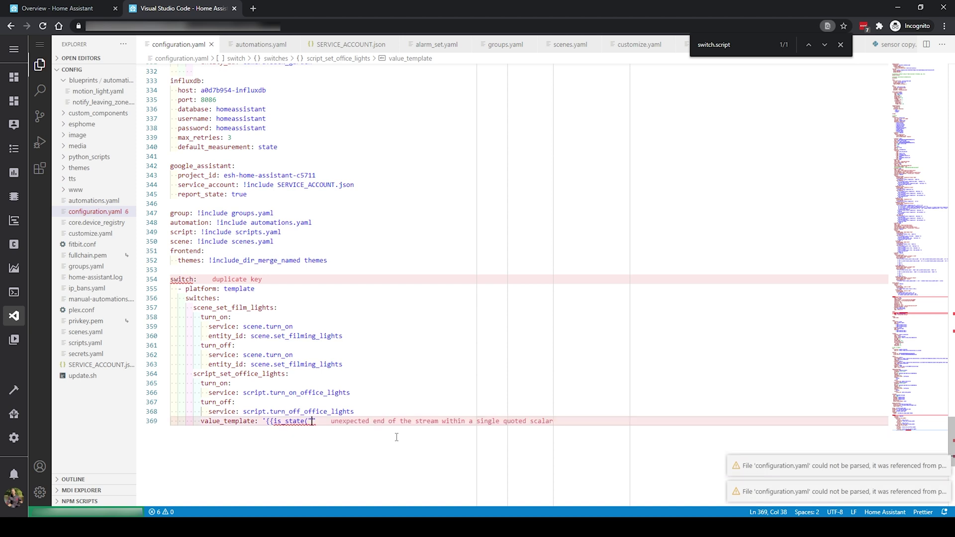
{"action": "type", "text": ", \"on\")}"}
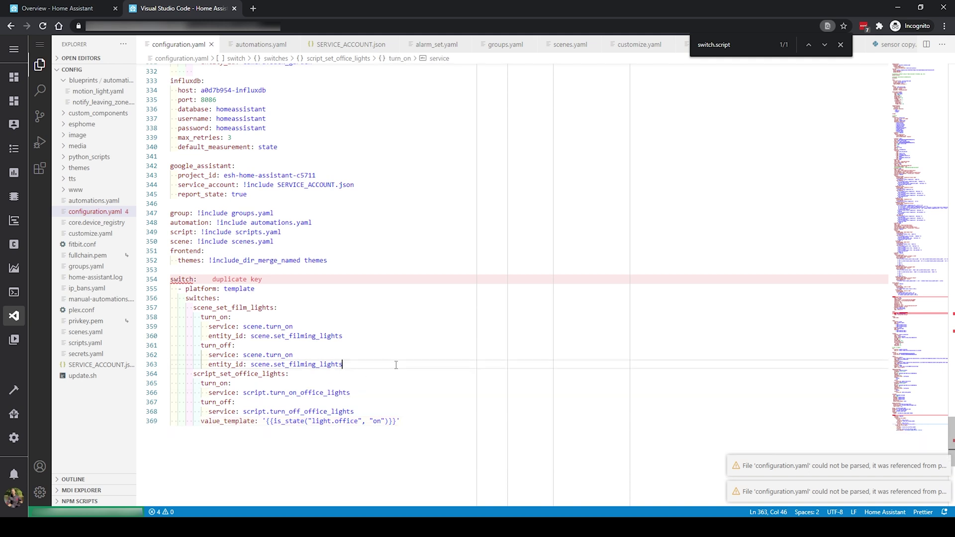
Restart Home Assistant from the server controls after checking the configuration, and confirm the restart
{"action": "left_click", "coordinate": [14, 438]}
{"action": "scroll", "coordinate": [587, 343], "scroll_direction": "down", "scroll_amount": 8}
{"action": "left_click", "coordinate": [520, 357]}
{"action": "left_click", "coordinate": [474, 315]}
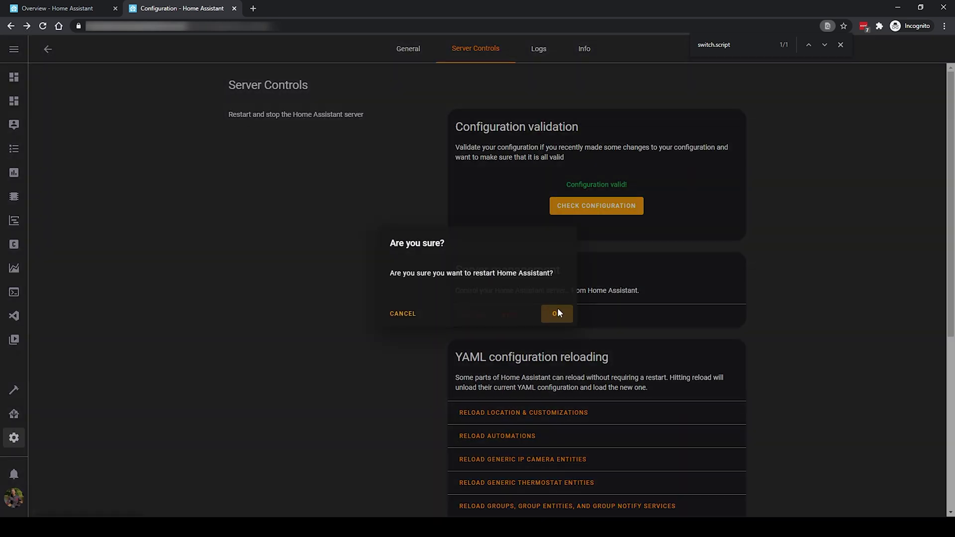
{"action": "left_click", "coordinate": [555, 312]}
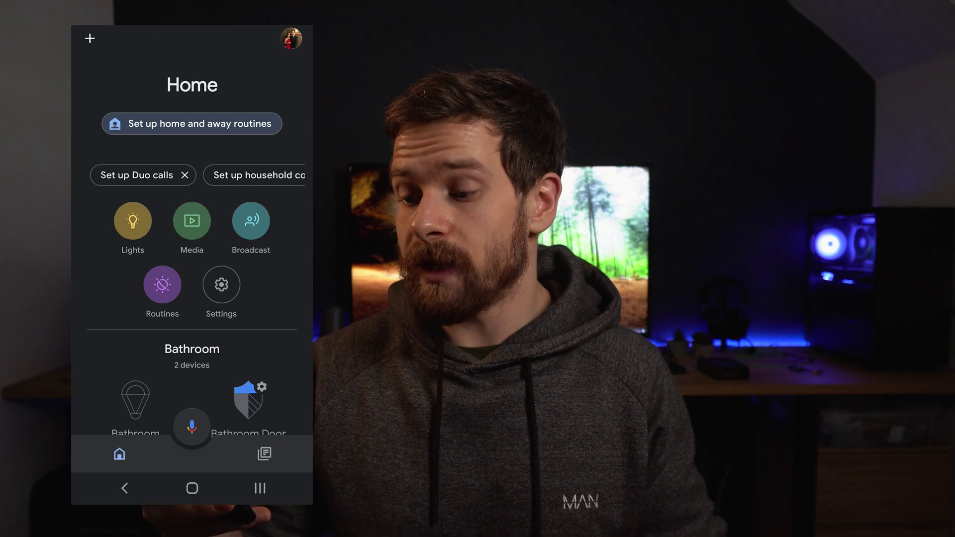
In the Google Home phone app, find the script_set_office_lights device and switch it on
{"action": "left_click", "coordinate": [192, 427]}
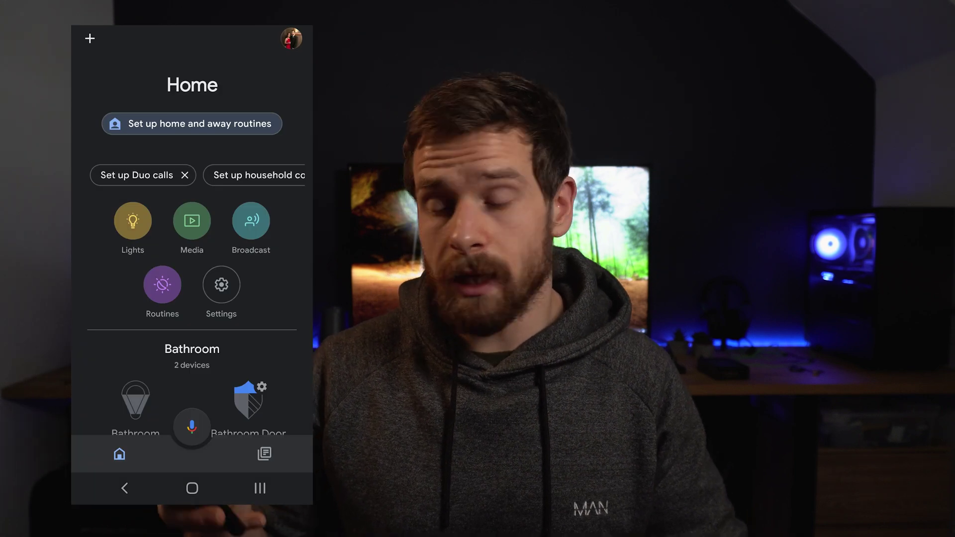
{"action": "scroll", "coordinate": [192, 248], "scroll_direction": "down", "scroll_amount": 20}
{"action": "scroll", "coordinate": [192, 249], "scroll_direction": "down", "scroll_amount": 20}
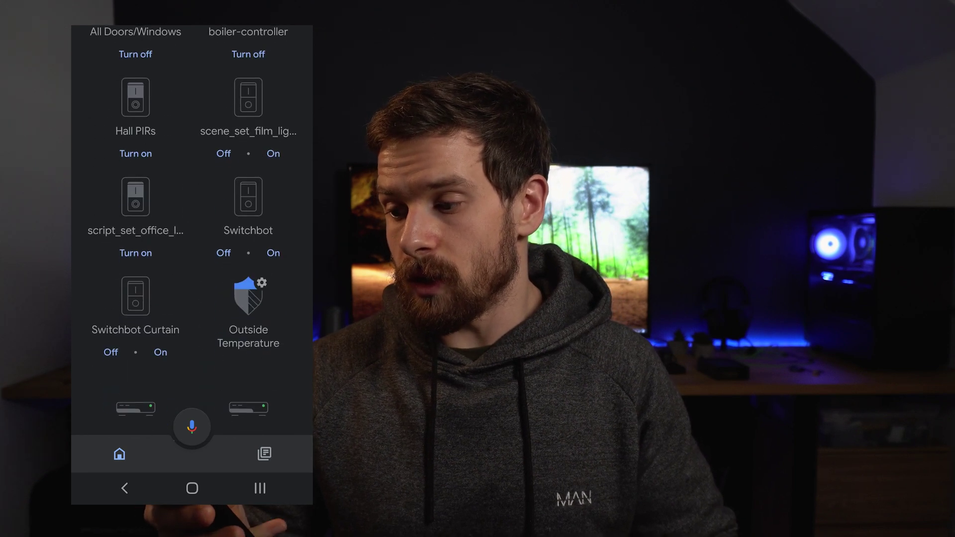
{"action": "scroll", "coordinate": [192, 249], "scroll_direction": "up", "scroll_amount": 2}
{"action": "left_click", "coordinate": [135, 305]}
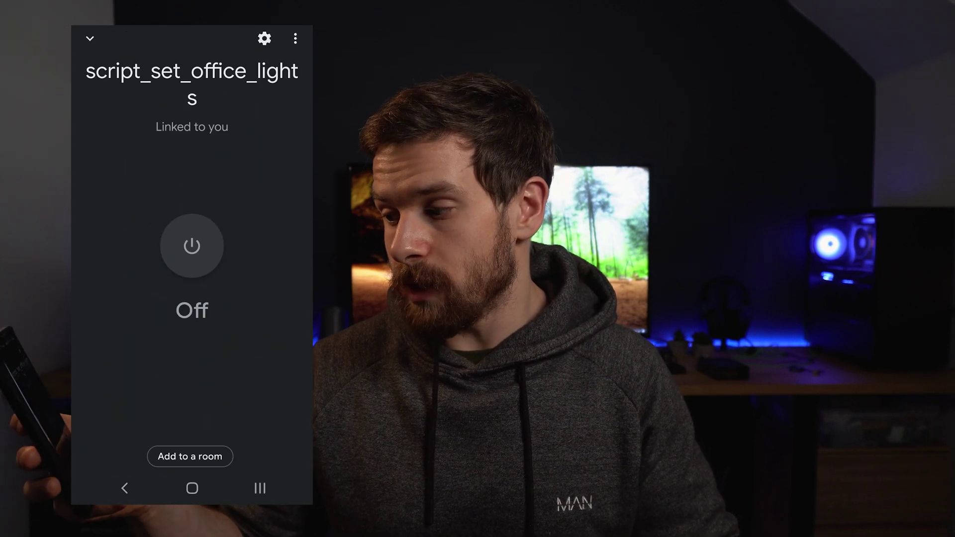
{"action": "left_click", "coordinate": [192, 246]}
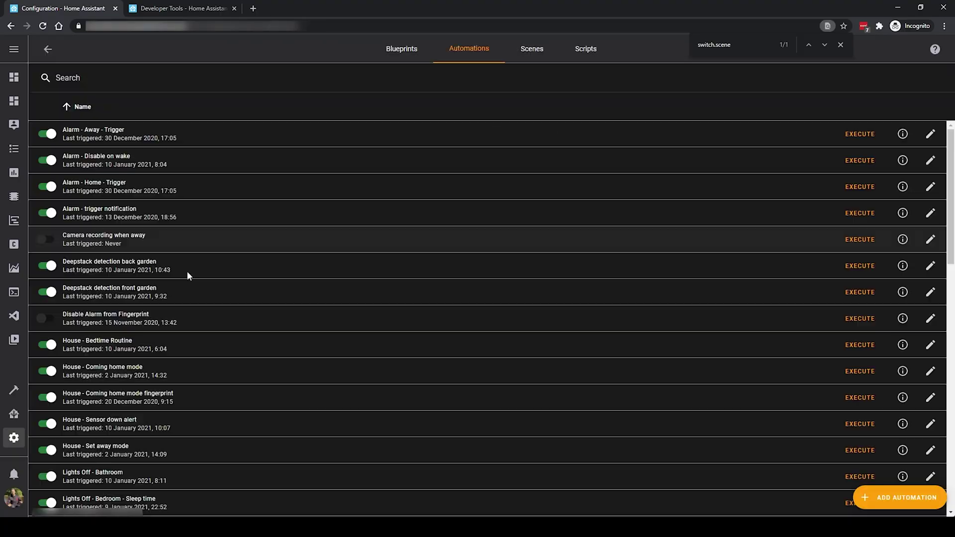
Switch to Home Assistant's Visual Studio Code and add a switch named automation_set_camera in configuration.yaml whose turn_on action calls automation.turn_on
{"action": "left_click", "coordinate": [13, 316]}
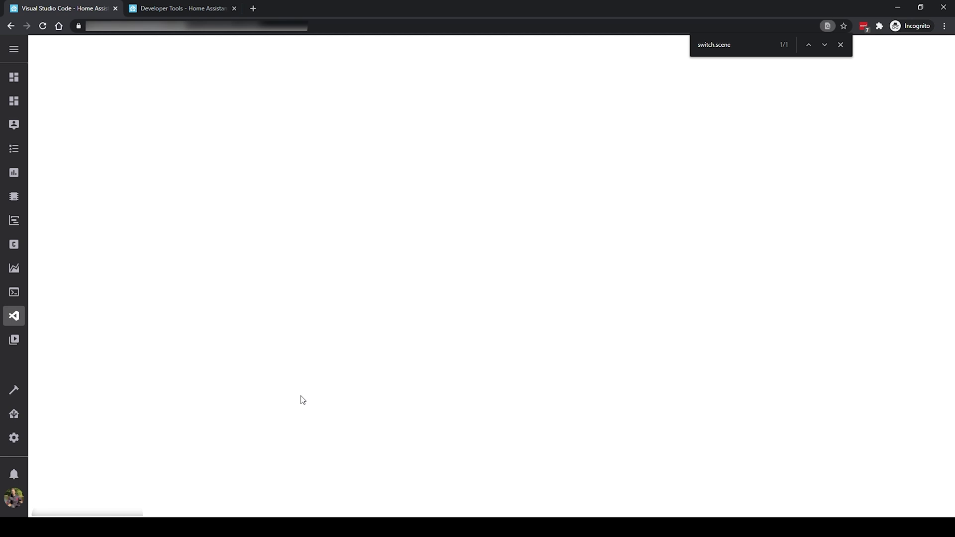
{"action": "type", "text": "automation__set_camera:"}
{"action": "key", "text": "Return"}
{"action": "type", "text": "turn_on:   "}
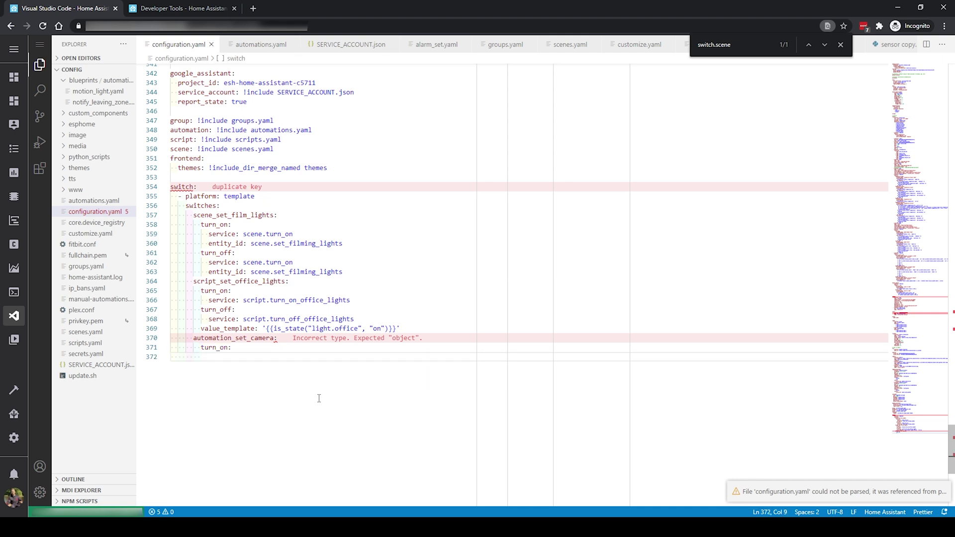
{"action": "type", "text": "se"}
{"action": "key", "text": "Return"}
{"action": "type", "text": "automation.turn"}
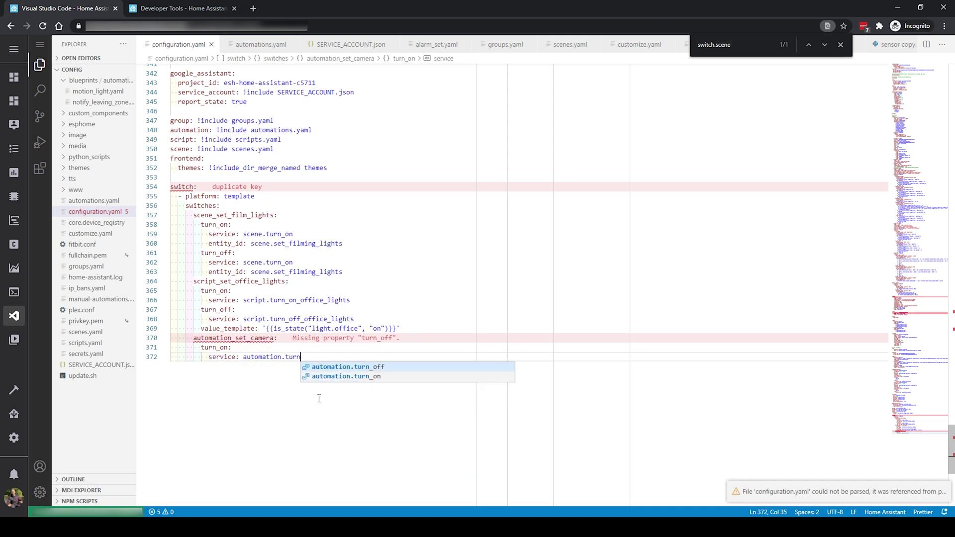
{"action": "key", "text": "BackSpace"}
{"action": "key", "text": "BackSpace"}
{"action": "type", "text": "_s"}
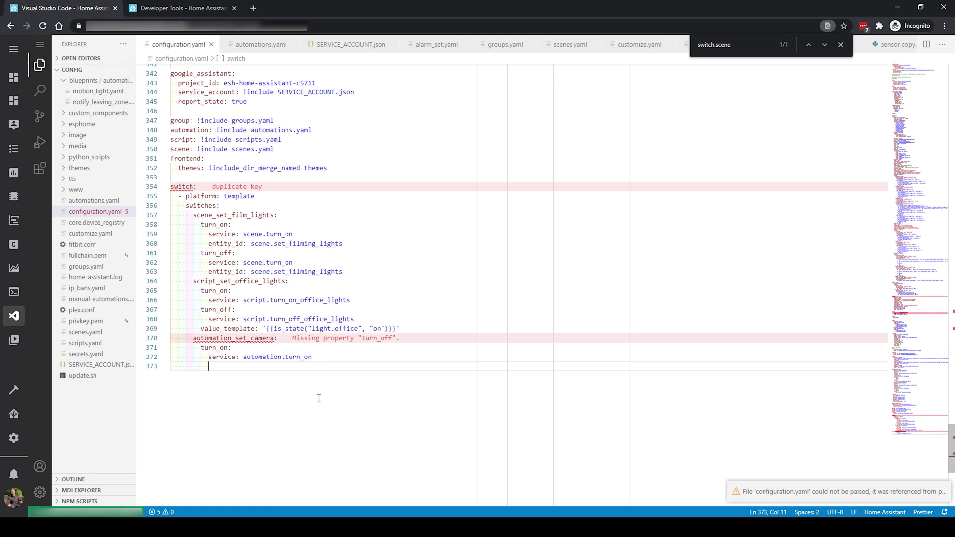
{"action": "type", "text": "entity"}
Set the entity_id of automation_set_camera's turn_on action to automation.camera_recording_when_away
{"action": "key", "text": "Return"}
{"action": "type", "text": "aut"}
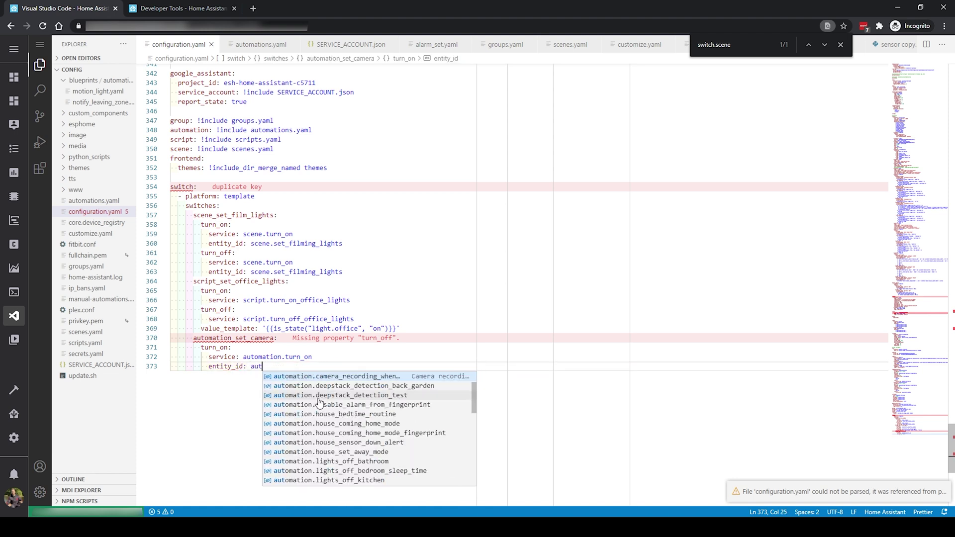
{"action": "type", "text": "omation.ca"}
{"action": "key", "text": "Return"}
{"action": "key", "text": "Return"}
Add a turn_off action to automation_set_camera that calls the service automation.turn_off
{"action": "type", "text": "turn_off:"}
{"action": "key", "text": "Return"}
{"action": "type", "text": "service: "}
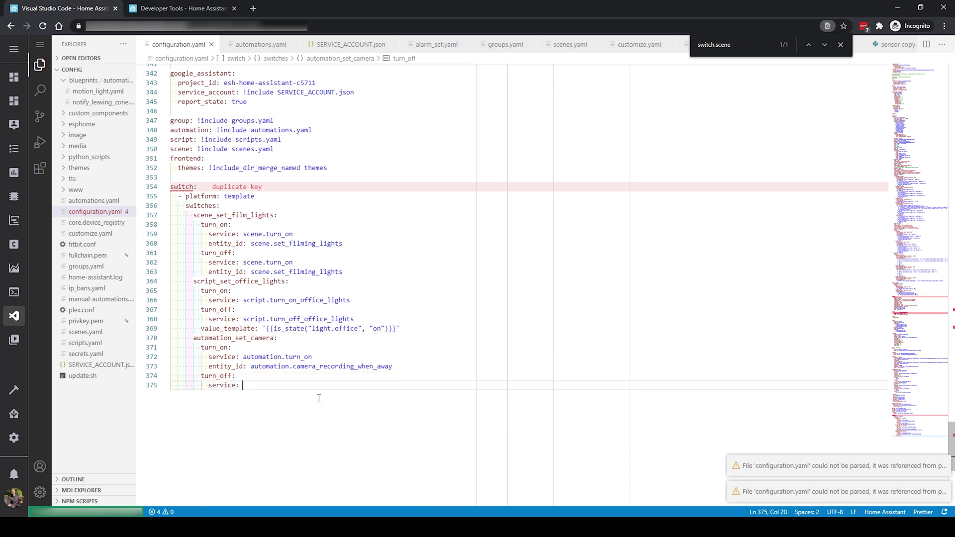
{"action": "type", "text": "atuomation.turn_"}
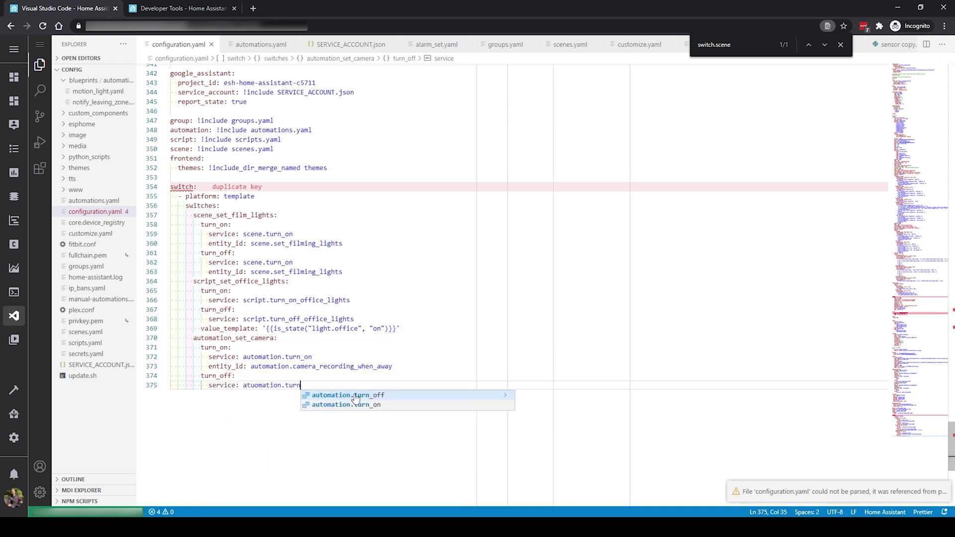
{"action": "key", "text": "Return"}
{"action": "key", "text": "Return"}
Set the entity_id of automation_set_camera's turn_off action to automation.camera_recording_when_away
{"action": "type", "text": "entity_id: a"}
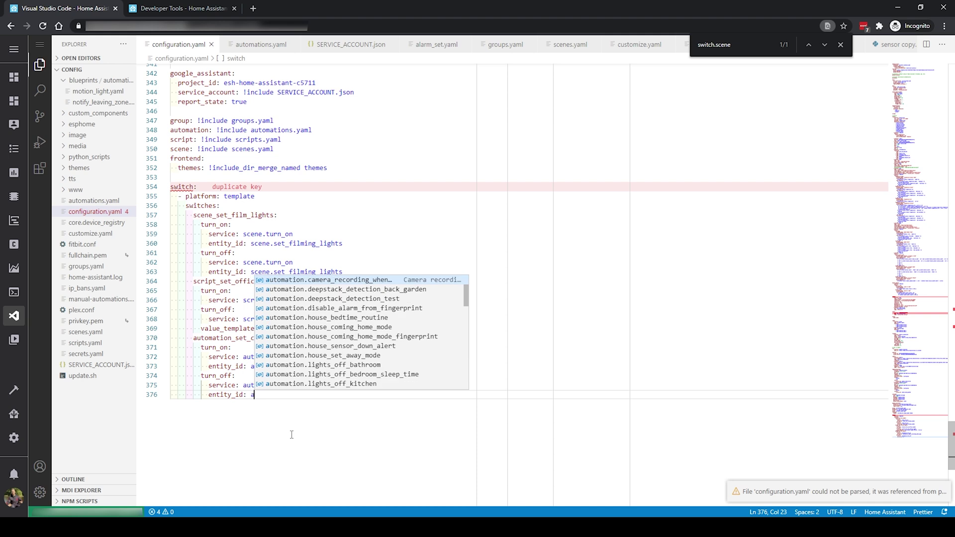
{"action": "type", "text": "utomation.turn"}
{"action": "key", "text": "BackSpace"}
{"action": "key", "text": "BackSpace"}
{"action": "key", "text": "BackSpace"}
{"action": "key", "text": "BackSpace"}
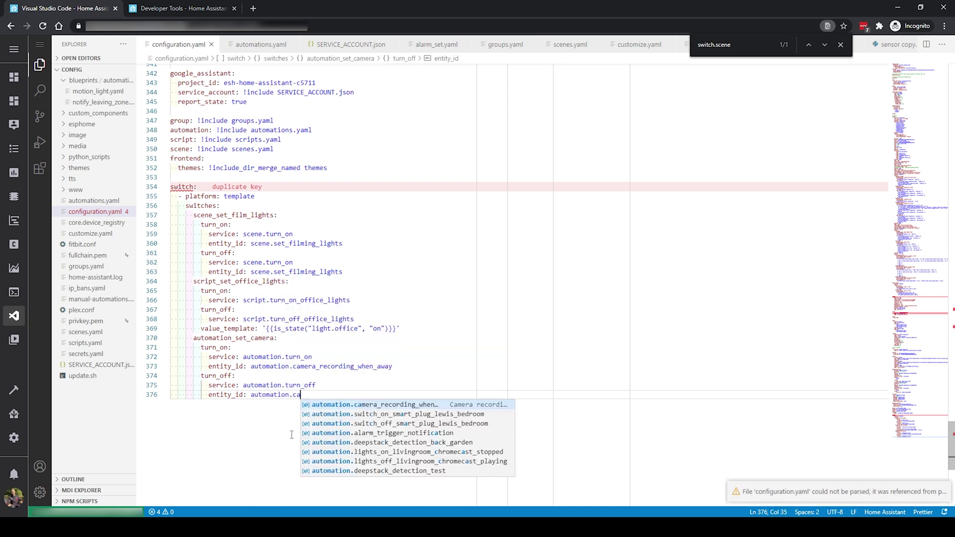
{"action": "key", "text": "Return"}
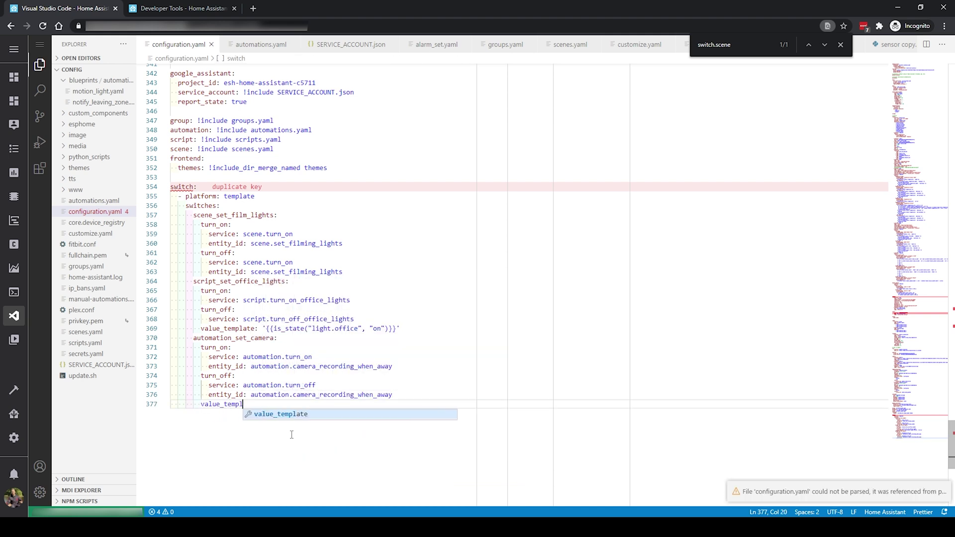
Add a value_template to automation_set_camera with the expression '{{is_state("automation.camera_recording_when_away", "on")}}'
{"action": "key", "text": "Return"}
{"action": "type", "text": "'"}
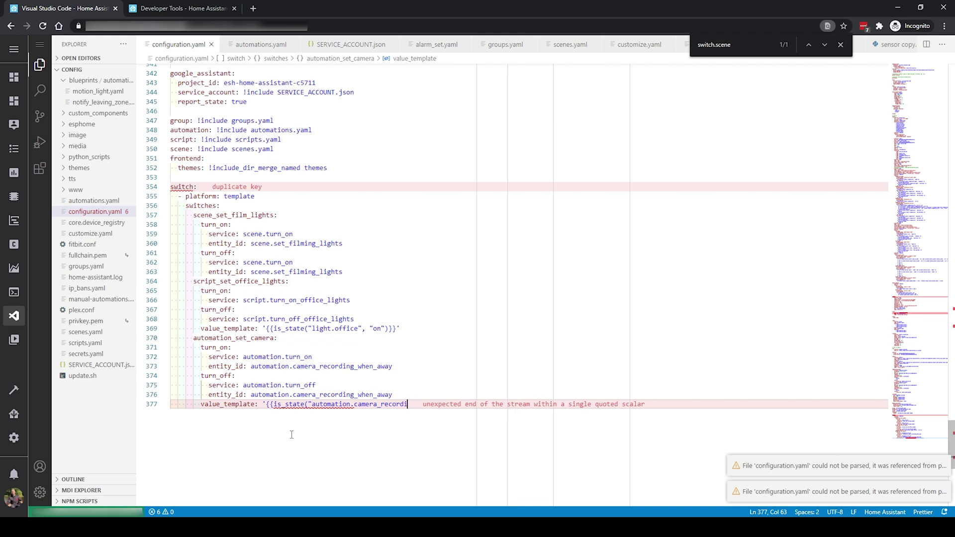
{"action": "type", "text": "hen_away\", \"on"}
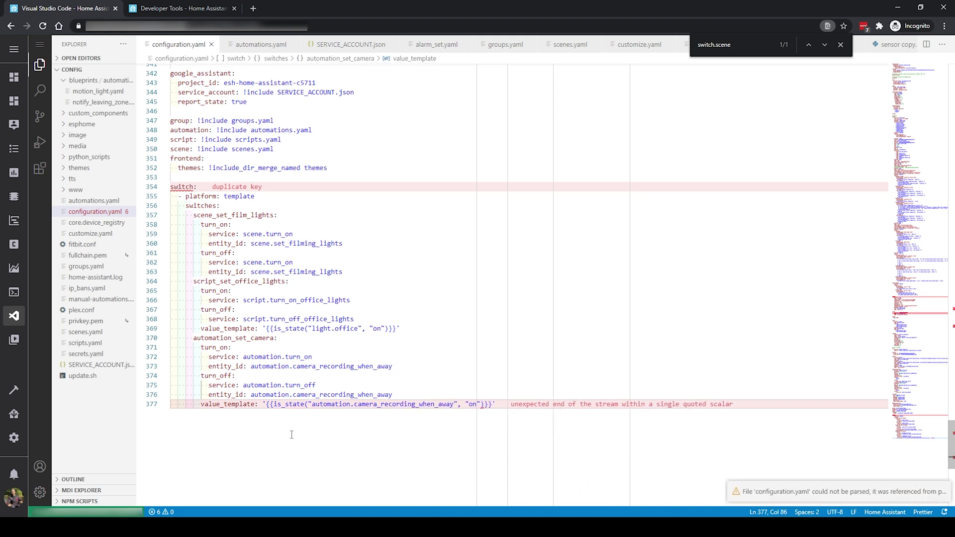
Restart Home Assistant from the server controls to load the new automation_set_camera switch
{"action": "left_click", "coordinate": [19, 439]}
{"action": "scroll", "coordinate": [557, 349], "scroll_direction": "down", "scroll_amount": 8}
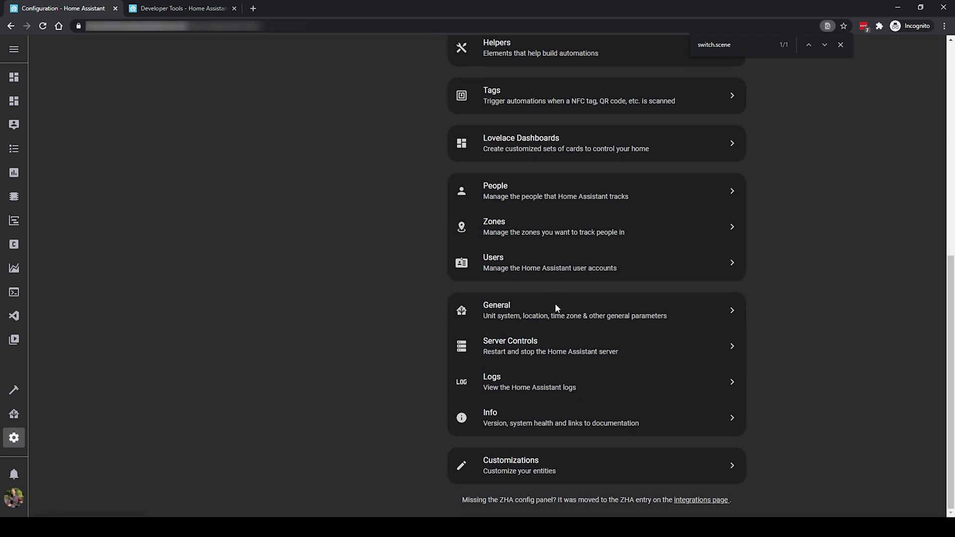
{"action": "left_click", "coordinate": [557, 343]}
{"action": "left_click", "coordinate": [477, 317]}
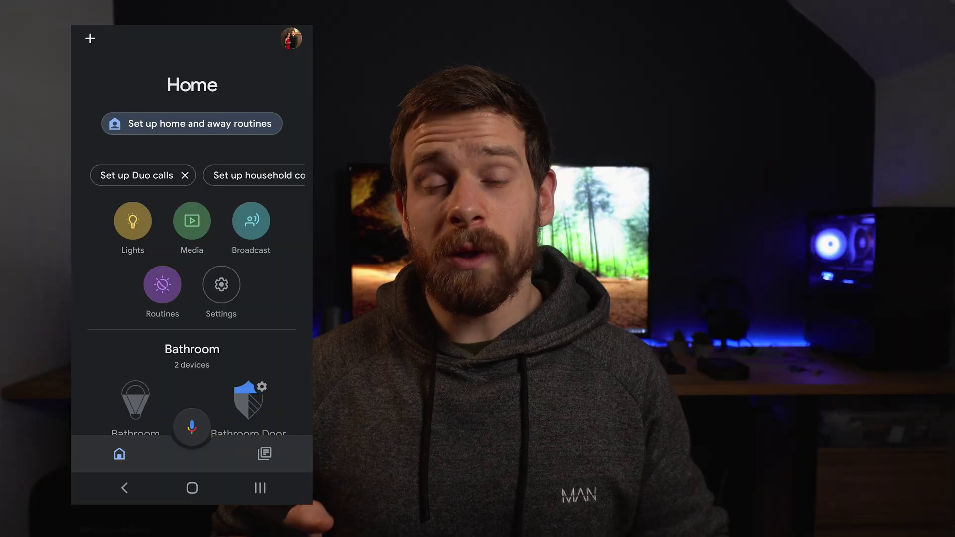
In the Google Home phone app, find the automation_set_camera device and switch it on
{"action": "scroll", "coordinate": [193, 228], "scroll_direction": "down", "scroll_amount": 15}
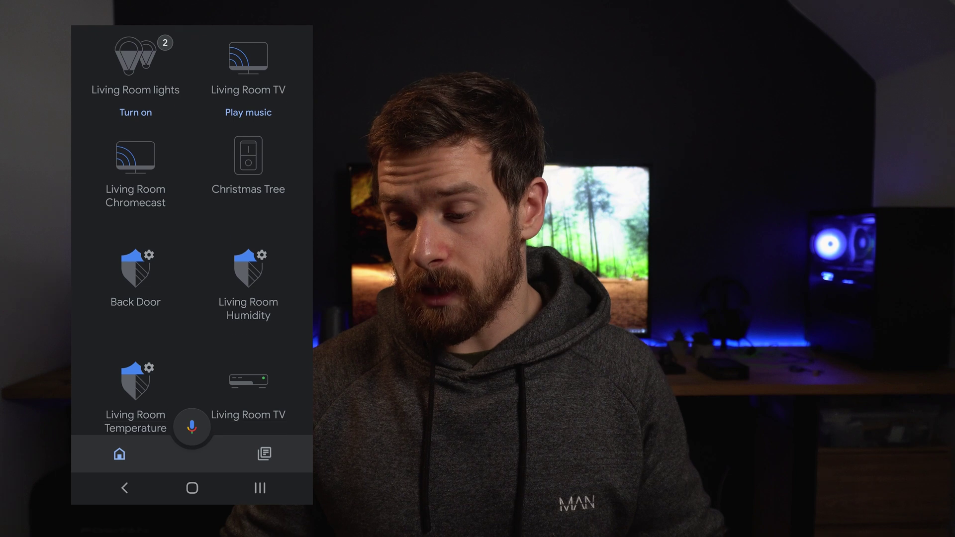
{"action": "scroll", "coordinate": [192, 229], "scroll_direction": "down", "scroll_amount": 15}
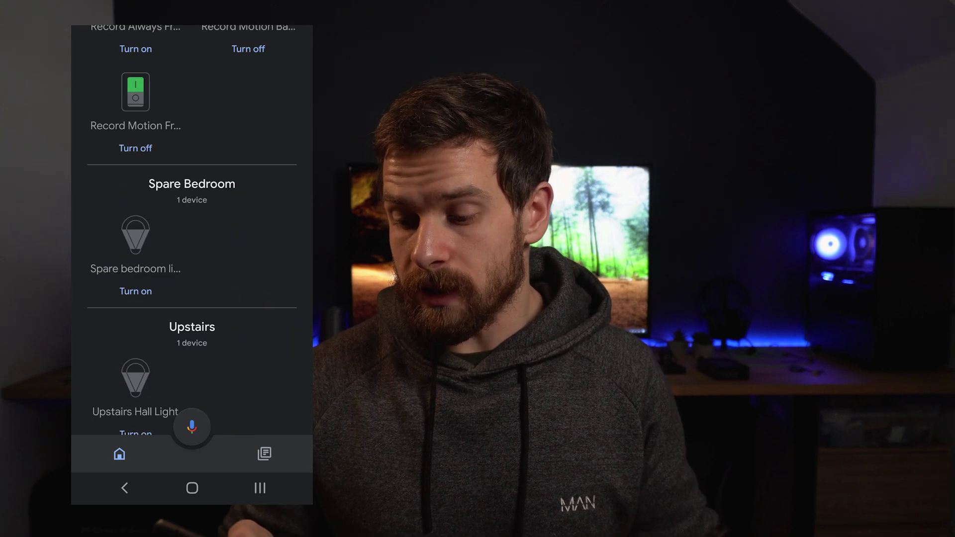
{"action": "scroll", "coordinate": [192, 229], "scroll_direction": "down", "scroll_amount": 1}
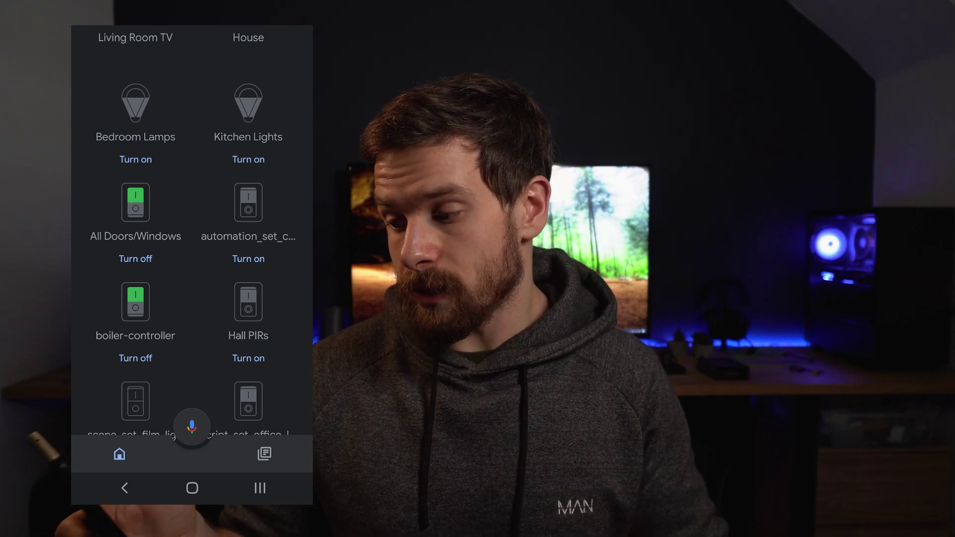
{"action": "left_click", "coordinate": [248, 211]}
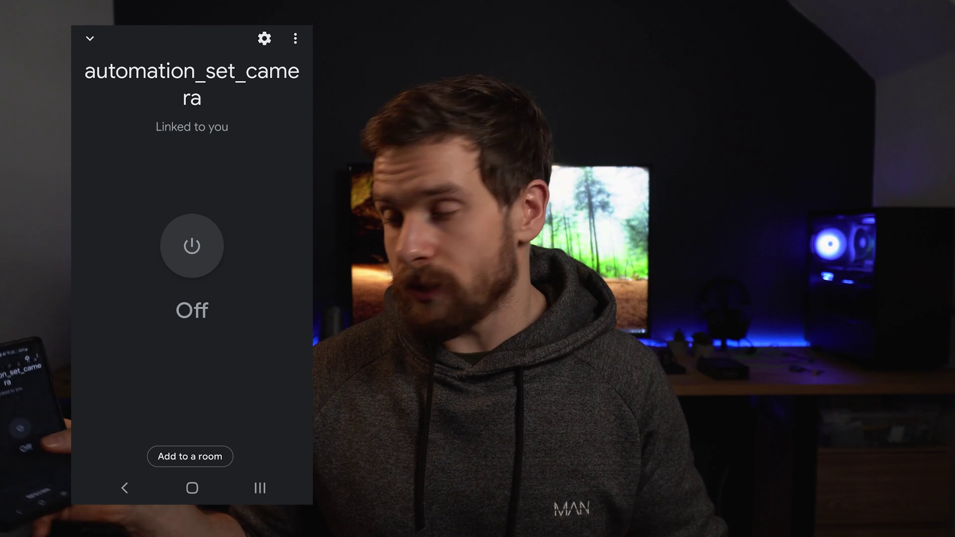
{"action": "left_click", "coordinate": [191, 246]}
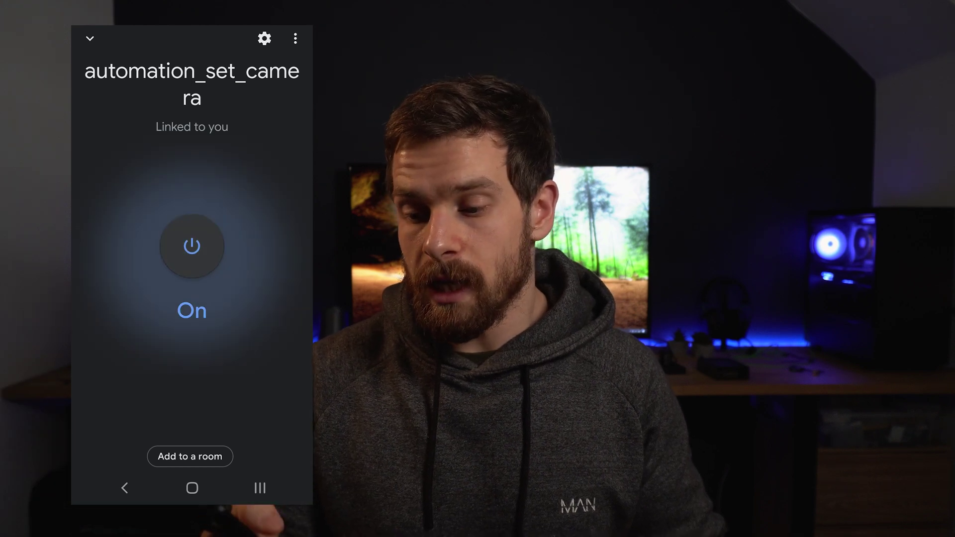
Switch automation_set_camera off and on again, checking the camera recording automation in the Home Assistant phone app after each change
{"action": "left_click", "coordinate": [191, 246]}
{"action": "double_click", "coordinate": [260, 488]}
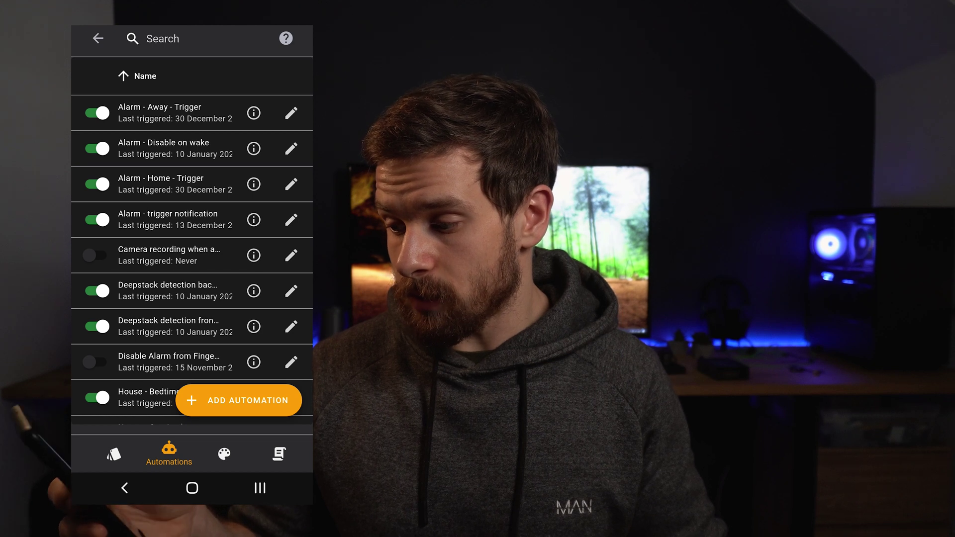
{"action": "double_click", "coordinate": [260, 488]}
{"action": "left_click", "coordinate": [192, 246]}
{"action": "left_click", "coordinate": [260, 488]}
{"action": "left_click", "coordinate": [259, 488]}
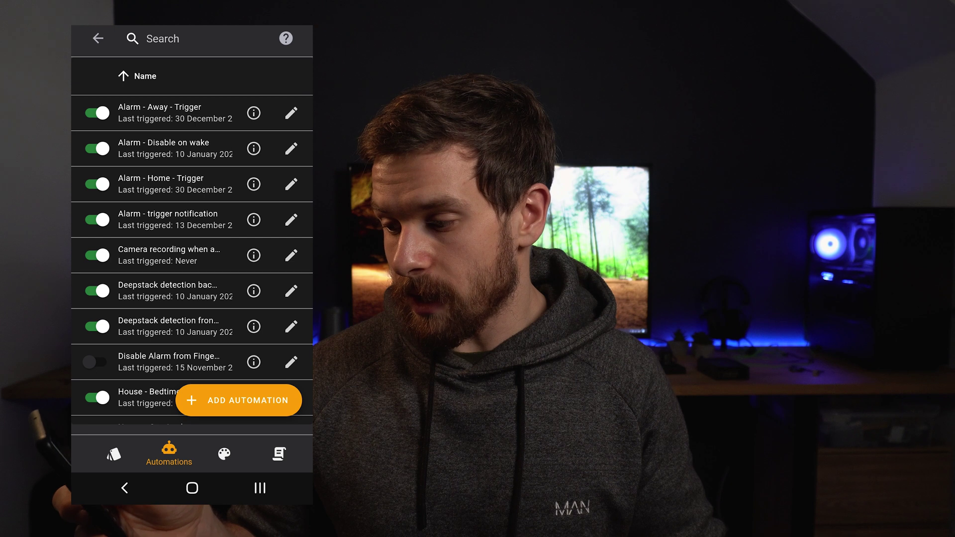